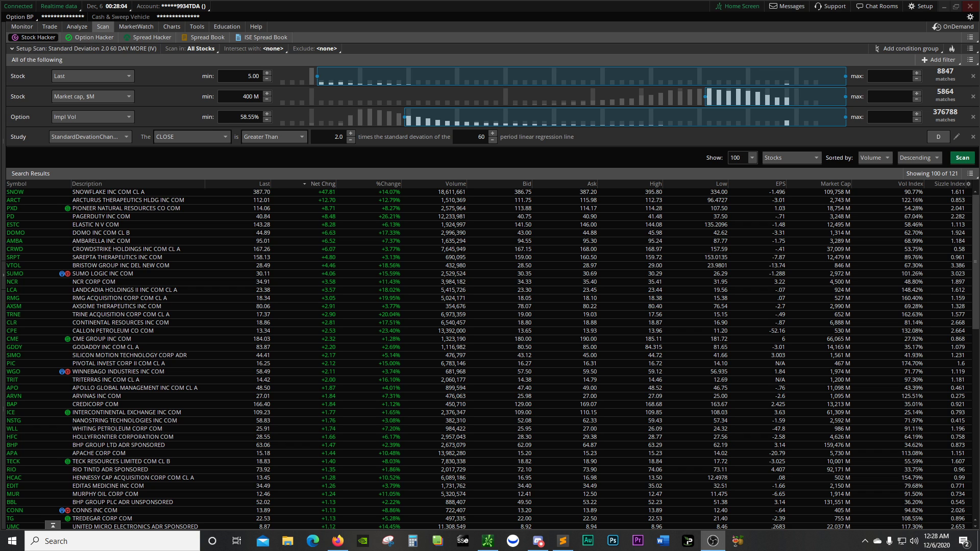
# - Review the scan's filter categories and stock filters, leaving Last and market cap unchanged
pyautogui.click(937, 59)
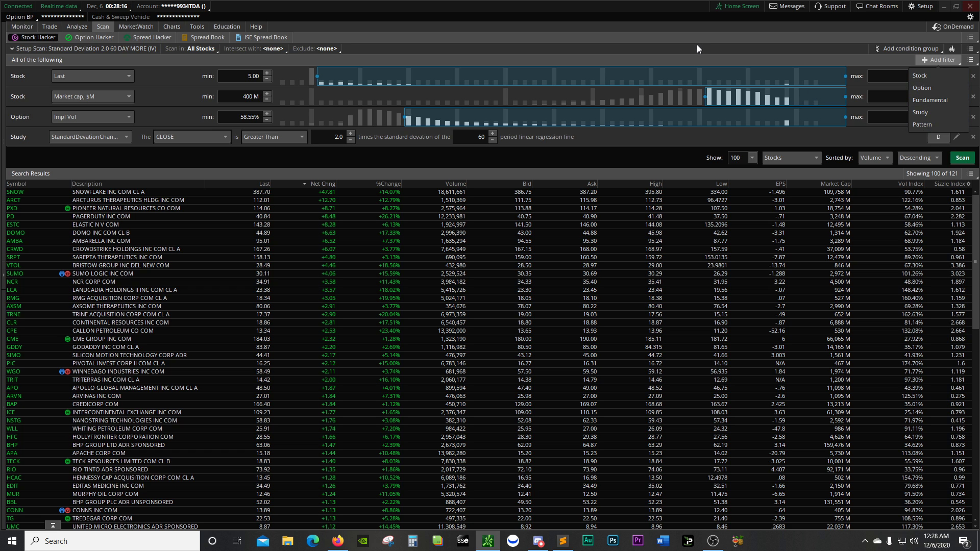
pyautogui.click(611, 45)
pyautogui.click(67, 78)
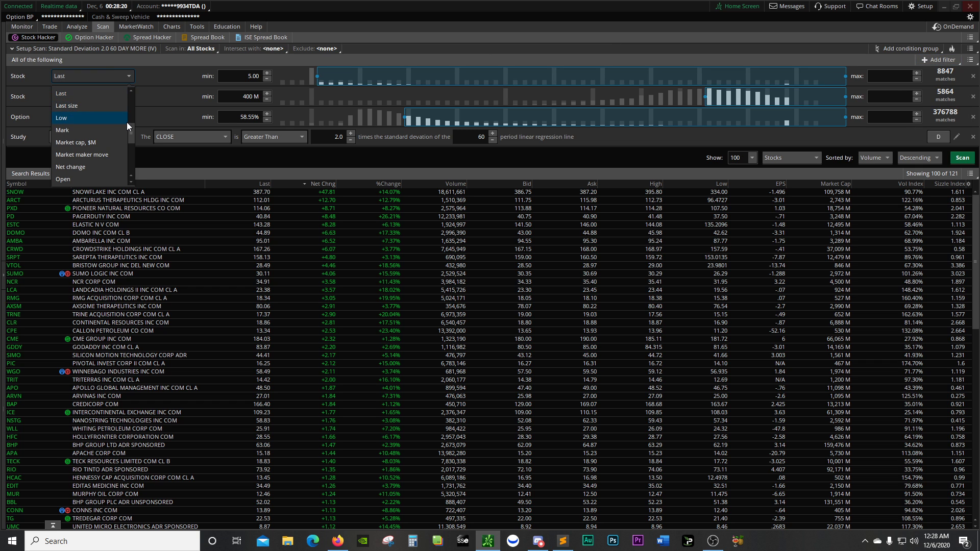
pyautogui.moveTo(130, 136); pyautogui.dragTo(128, 111)
pyautogui.click(161, 71)
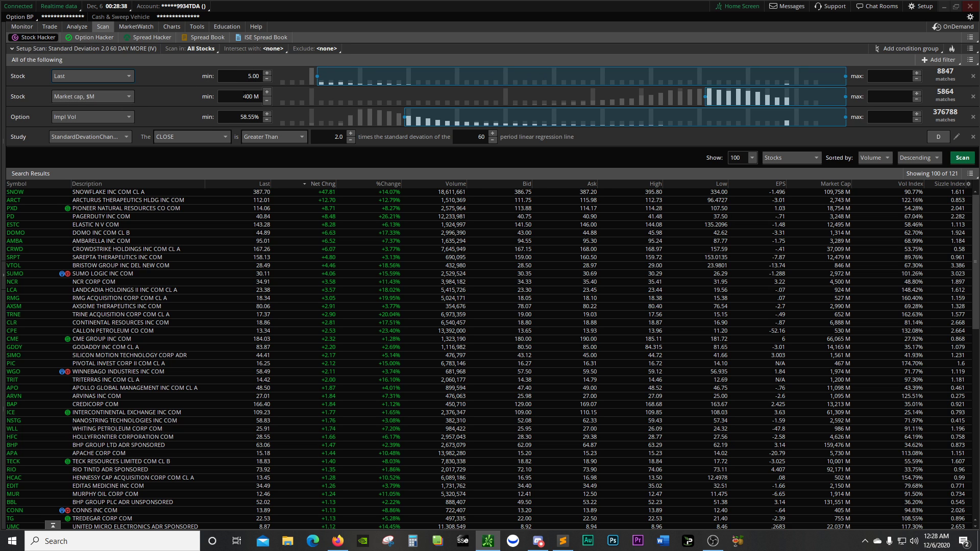
pyautogui.click(98, 96)
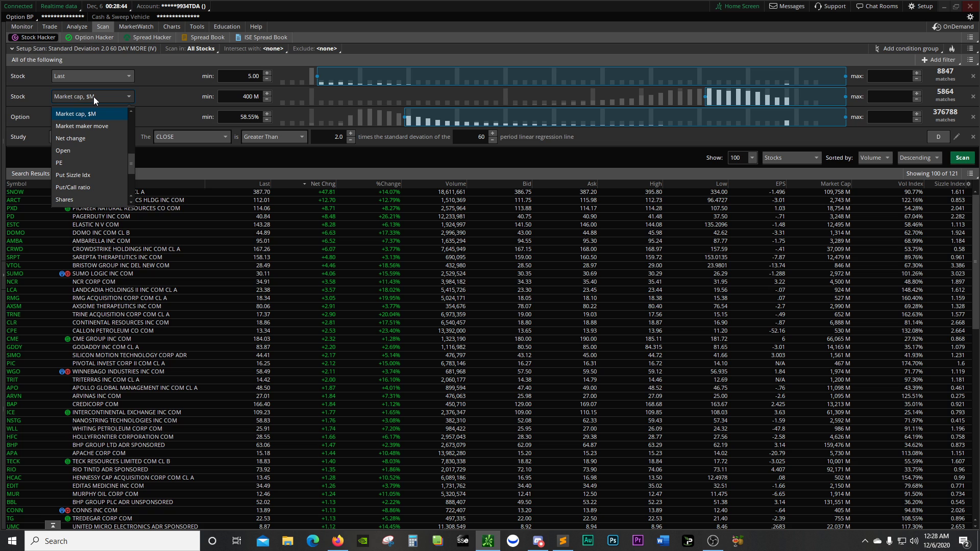
pyautogui.click(141, 102)
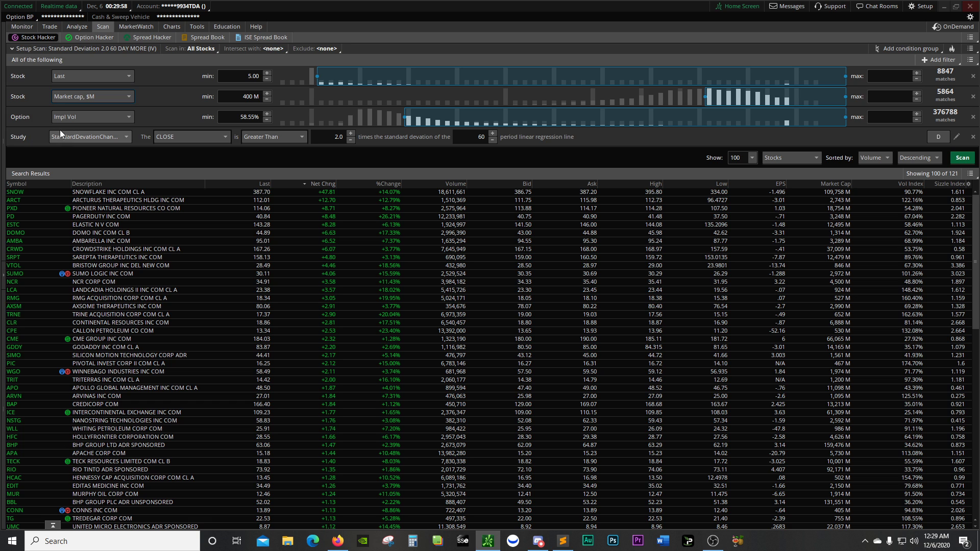
# - Check the study filter's category list, keeping the daily aggregation period unchanged
pyautogui.click(96, 135)
pyautogui.click(145, 136)
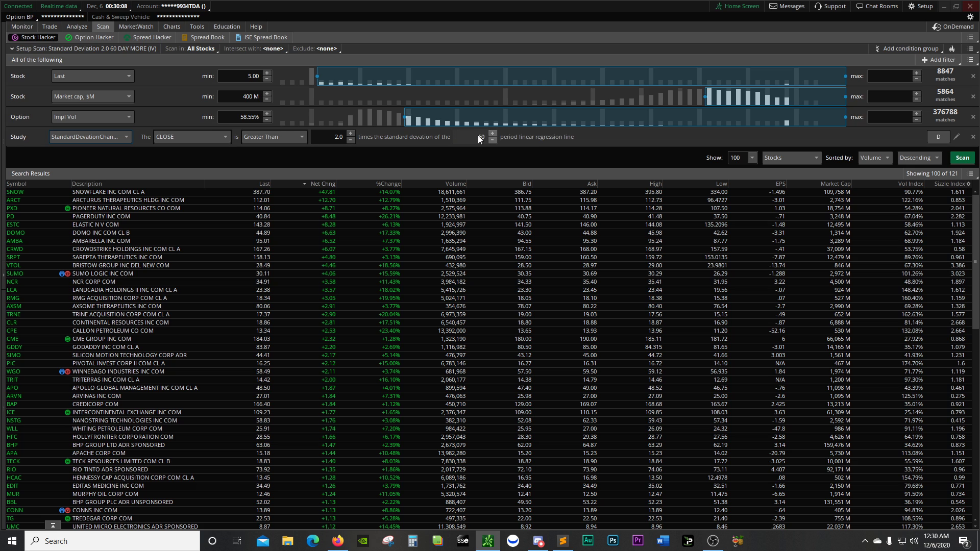
pyautogui.click(940, 136)
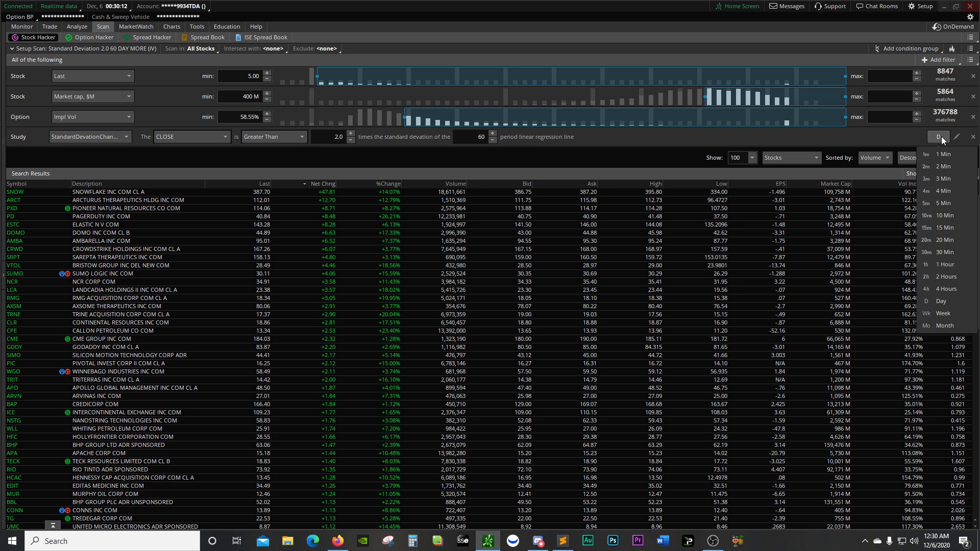
pyautogui.click(889, 146)
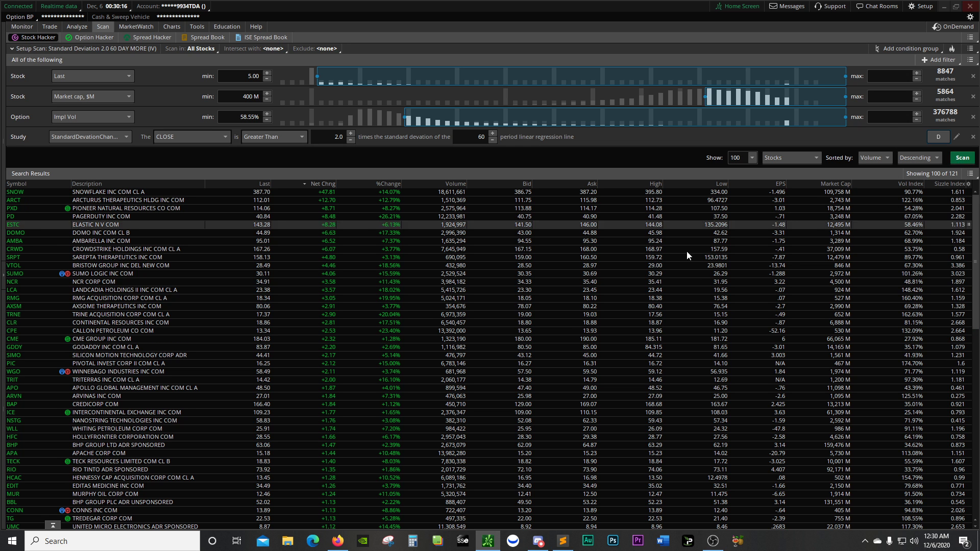
pyautogui.scroll(-19, 379, 272)
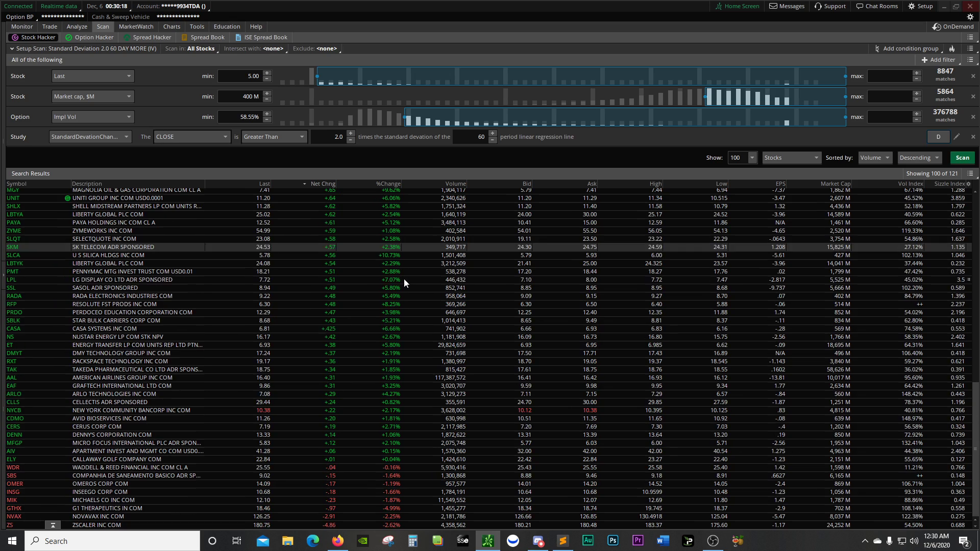
pyautogui.scroll(19, 404, 279)
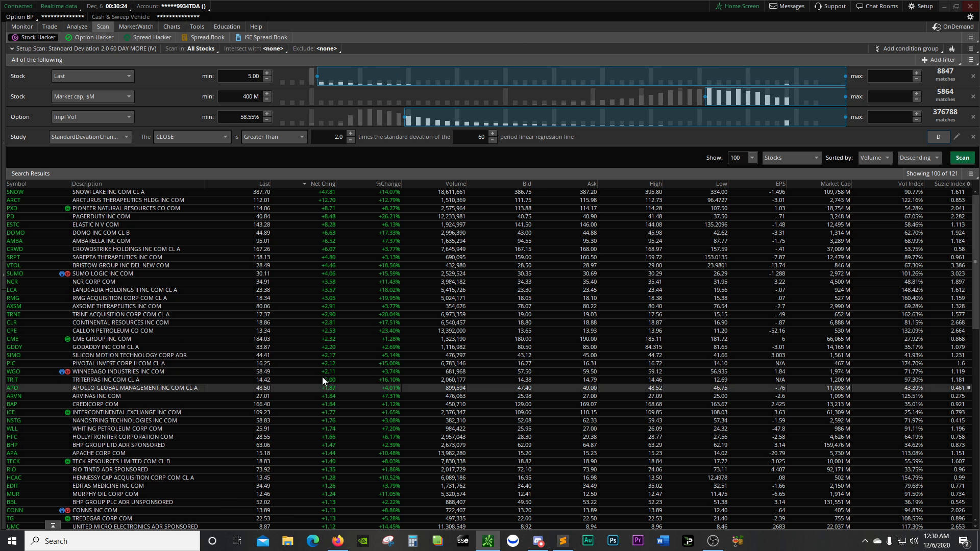
# - Expand the left sidebar and choose the Standard Deviation 2.0 60 DAY MORE (IV) scan as its watchlist
pyautogui.click(970, 49)
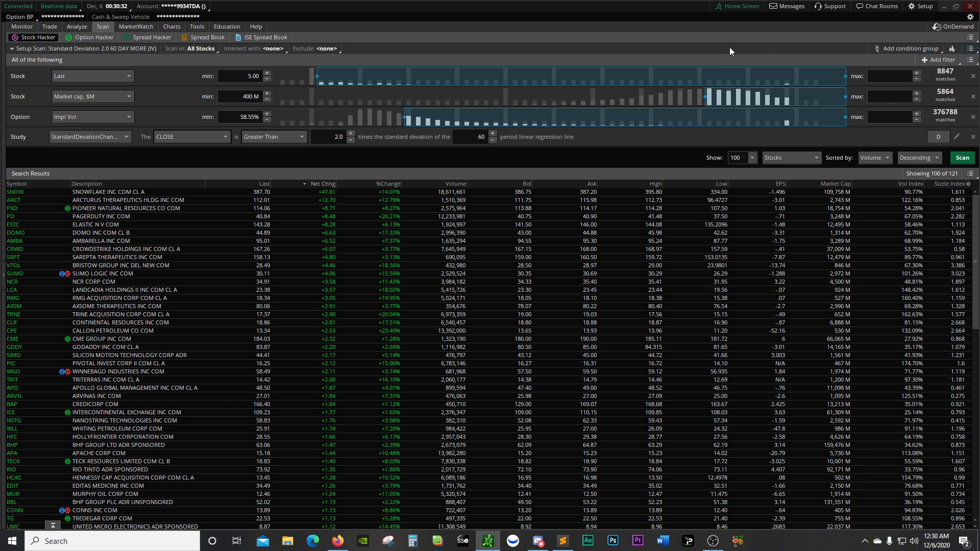
pyautogui.click(4, 275)
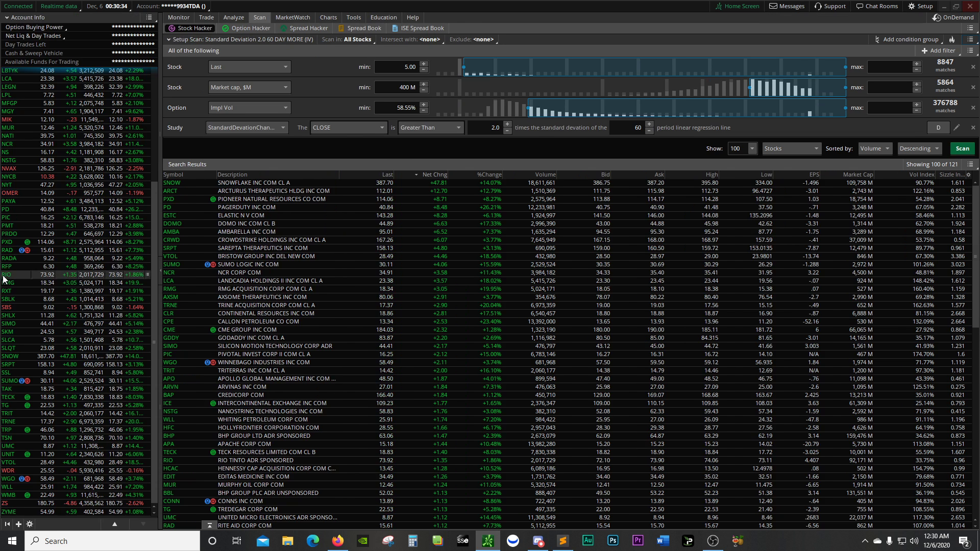
pyautogui.scroll(12, 99, 185)
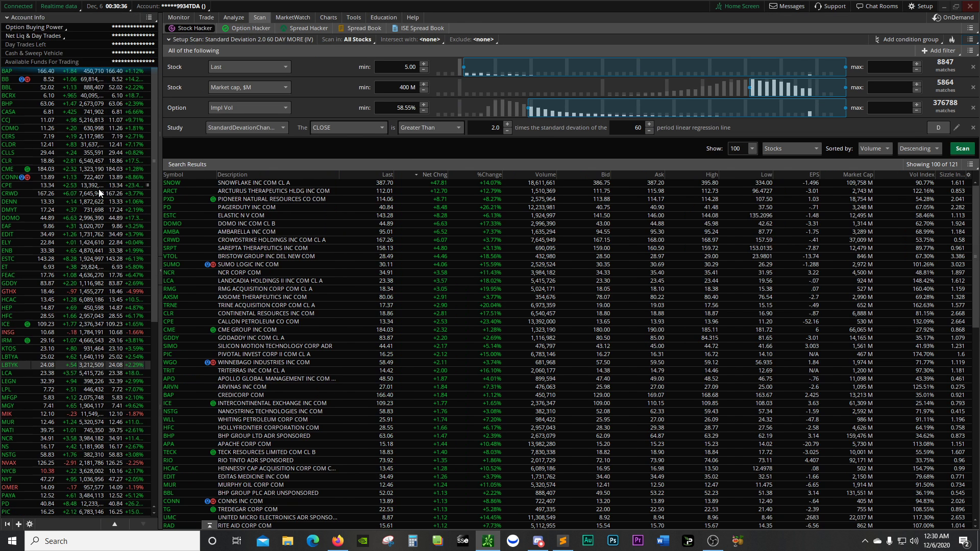
pyautogui.click(114, 524)
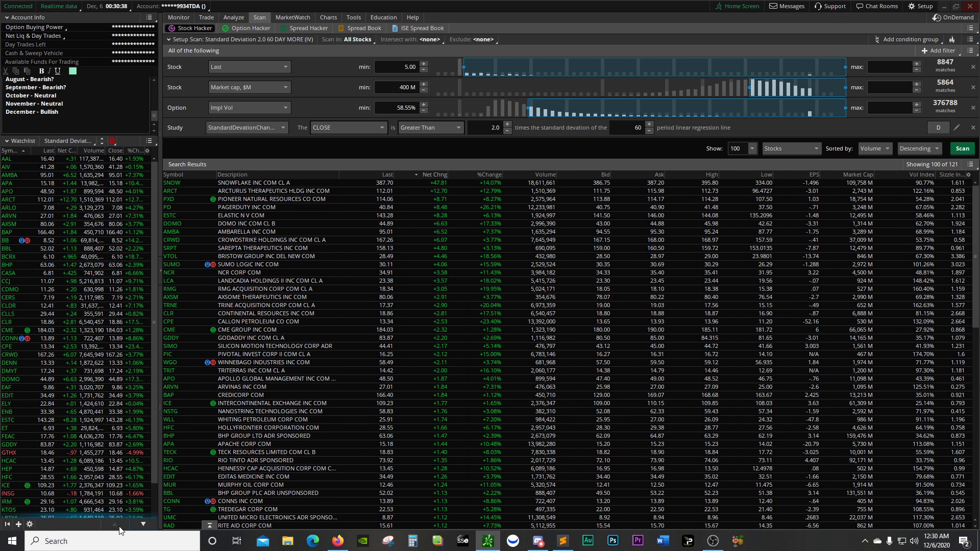
pyautogui.click(76, 153)
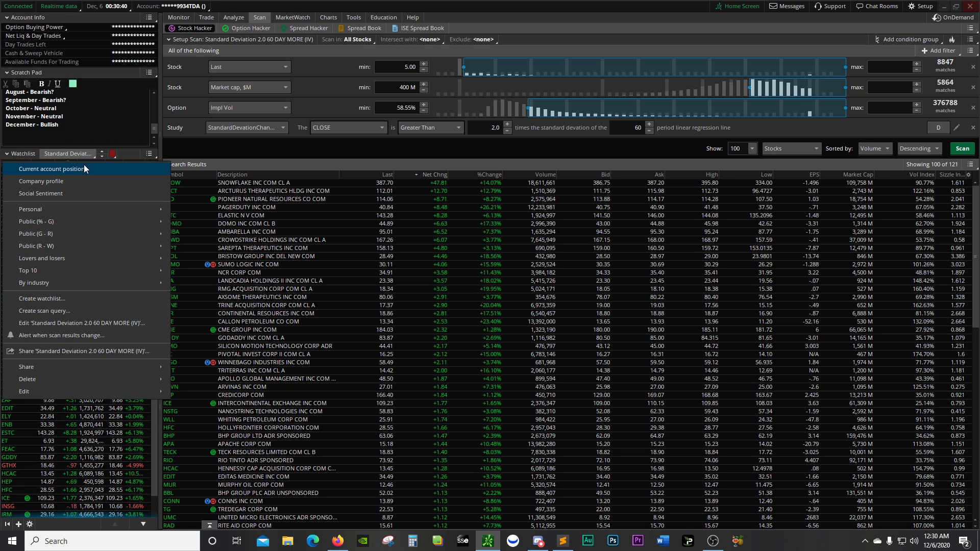
pyautogui.moveTo(89, 206)
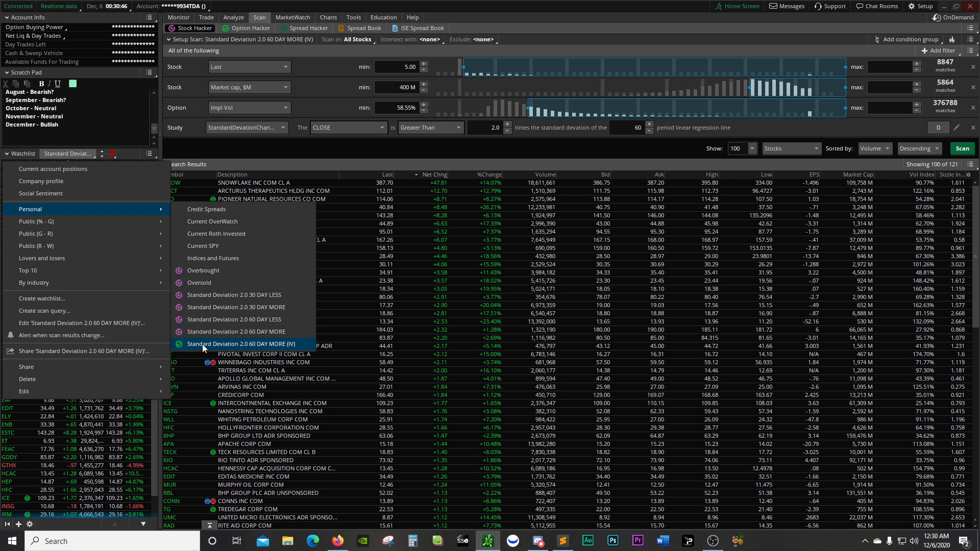
# - Switch to the Charts view and chart AAL from the scan watchlist
pyautogui.click(264, 345)
pyautogui.click(329, 18)
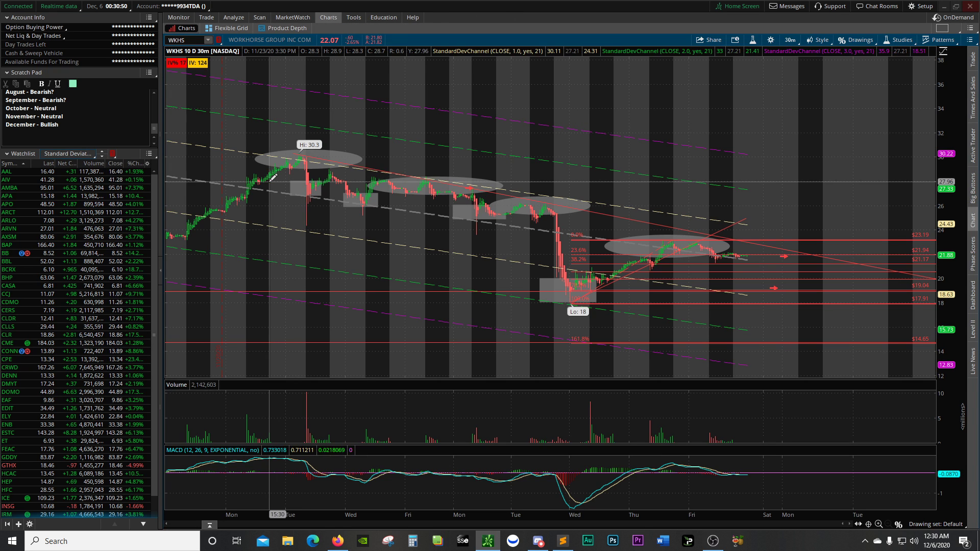
pyautogui.click(71, 172)
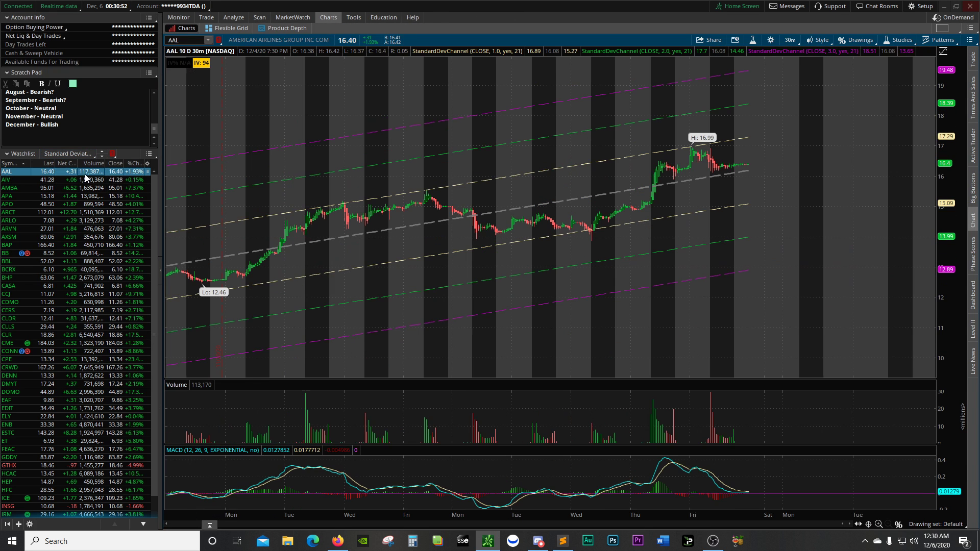
# - Set the chart to 60 days of hourly bars, then load AIV
pyautogui.click(790, 40)
pyautogui.click(752, 145)
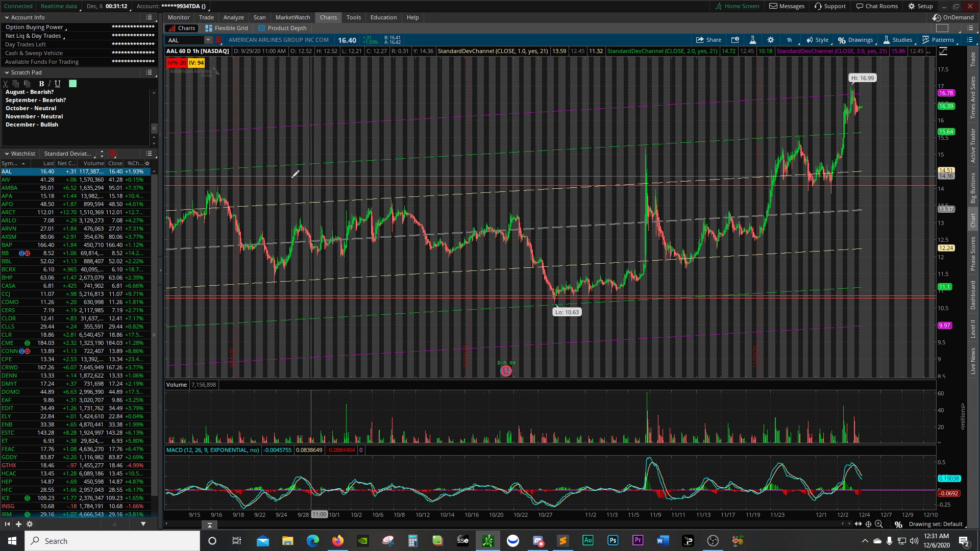
pyautogui.click(97, 179)
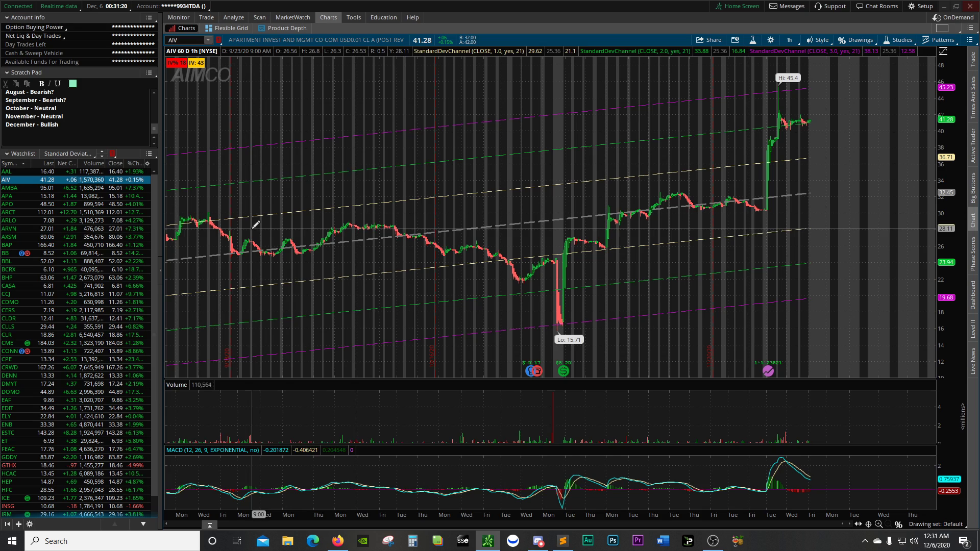
# - Step down the scan results through AMBA, ARCT, ARLO and ARVN to BAP's chart
pyautogui.press('Down')
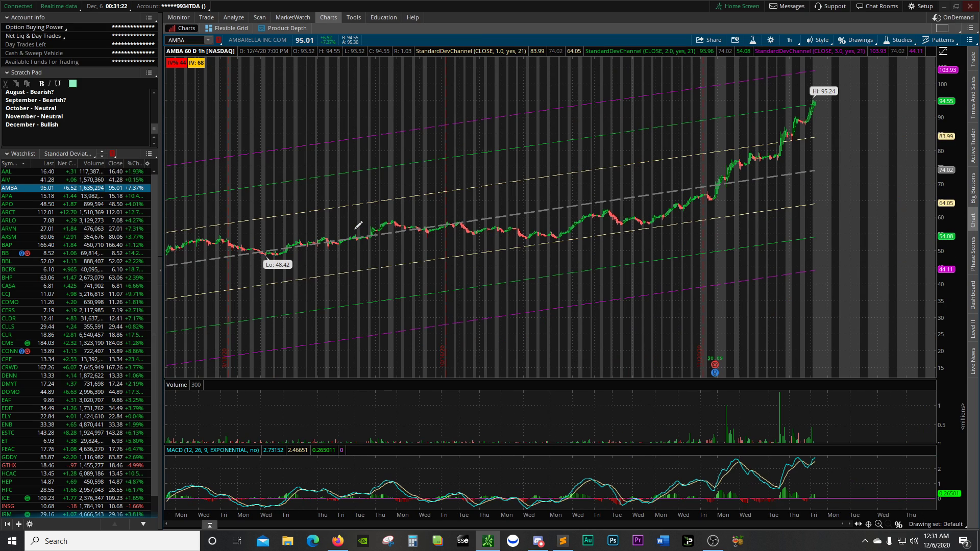
pyautogui.press('Down')
pyautogui.press('Down')
pyautogui.press('Down')
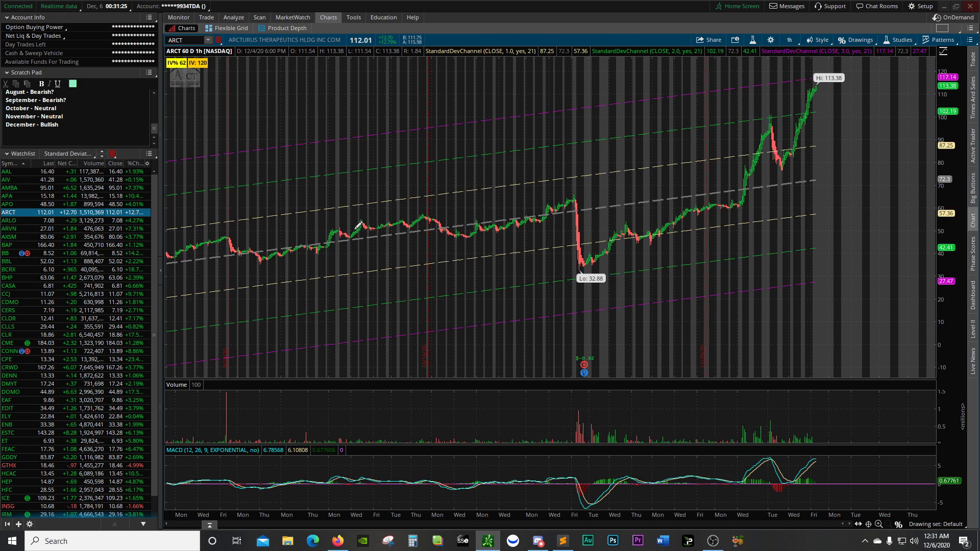
pyautogui.press('Down')
pyautogui.press('Down')
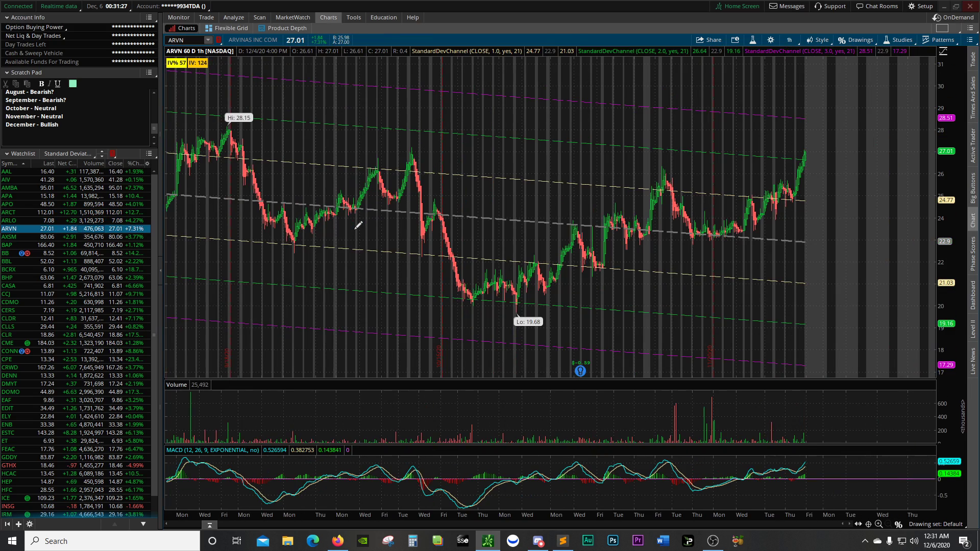
pyautogui.press('Down')
pyautogui.press('Down')
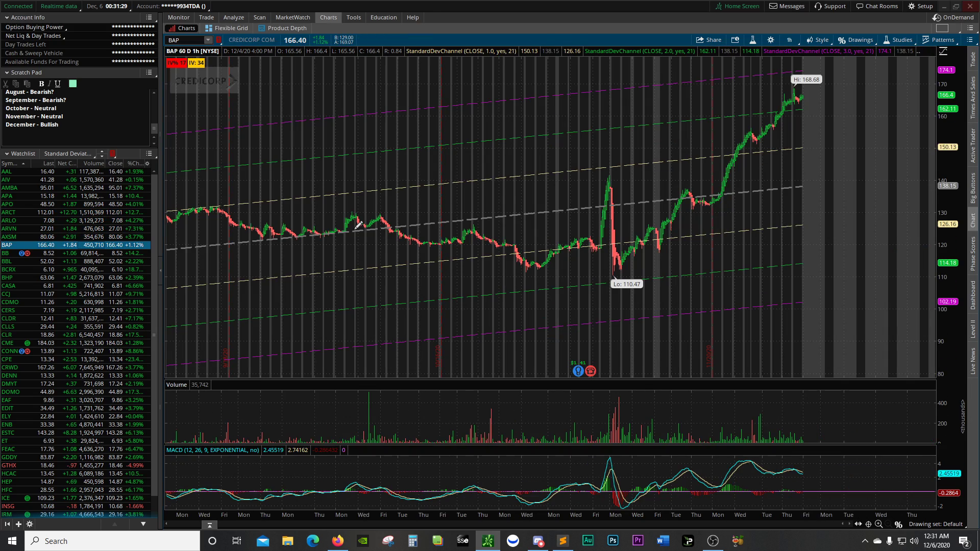
pyautogui.press('Down')
pyautogui.press('Down')
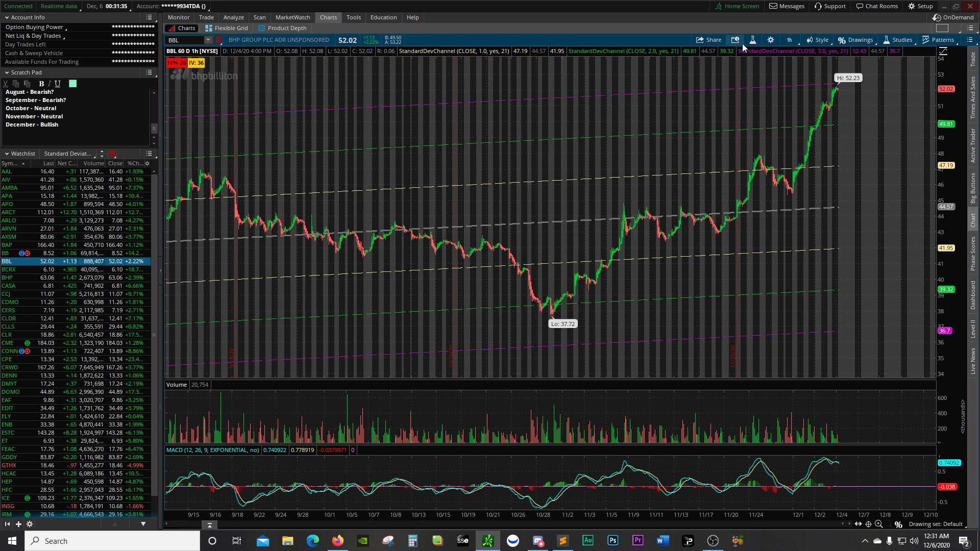
pyautogui.click(796, 39)
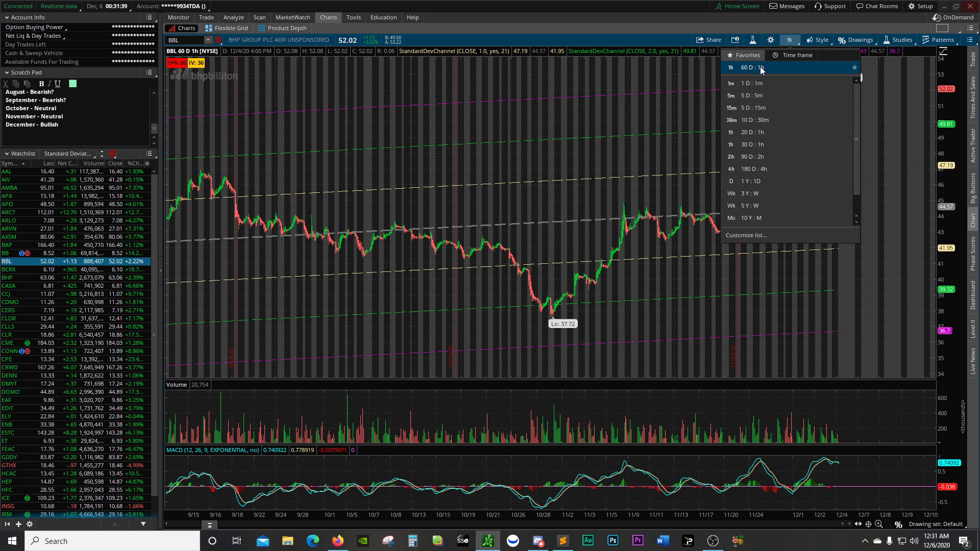
pyautogui.click(648, 26)
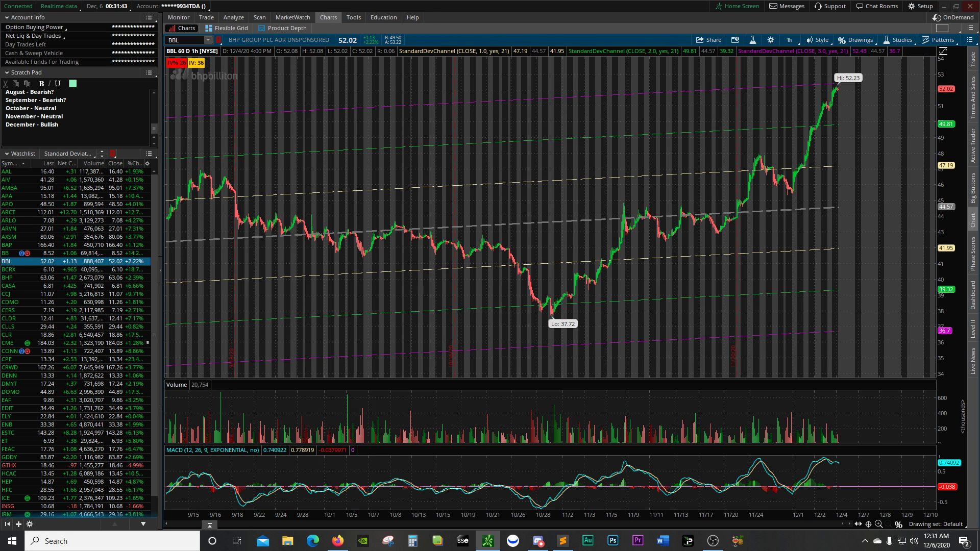
# - Chart BCRX, then step through CASA, CDMO, CERS, CLDR, CME, CRWD and DOMO to EAF
pyautogui.click(94, 268)
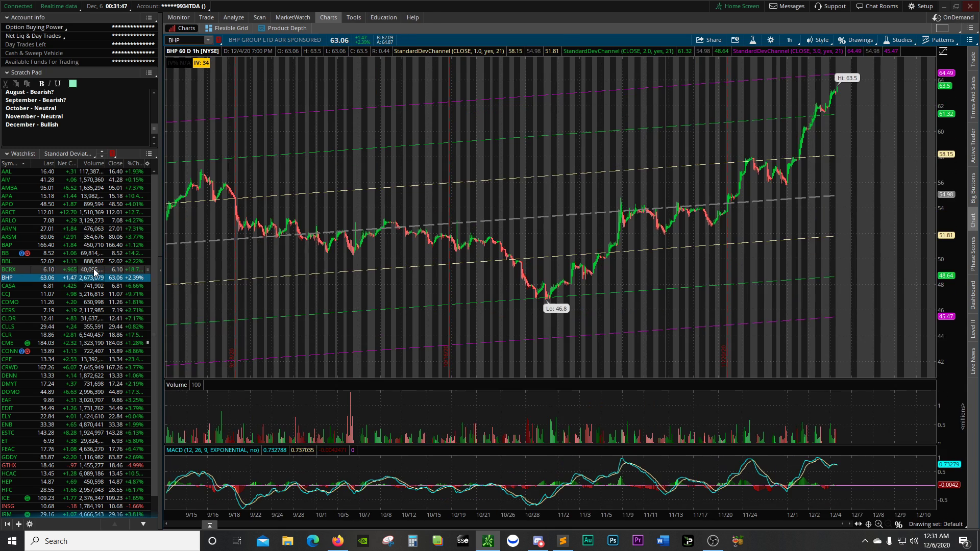
pyautogui.press('Down')
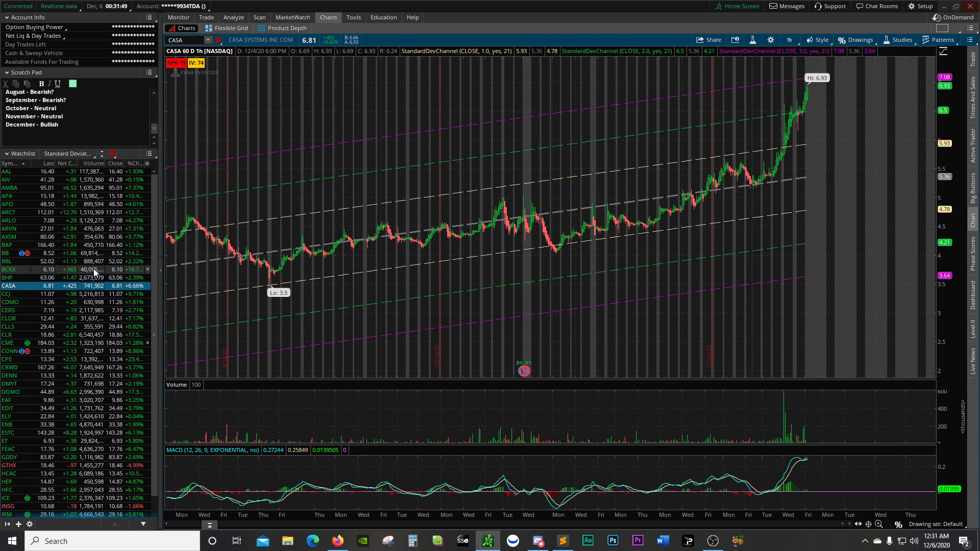
pyautogui.press('Down')
pyautogui.press('Down')
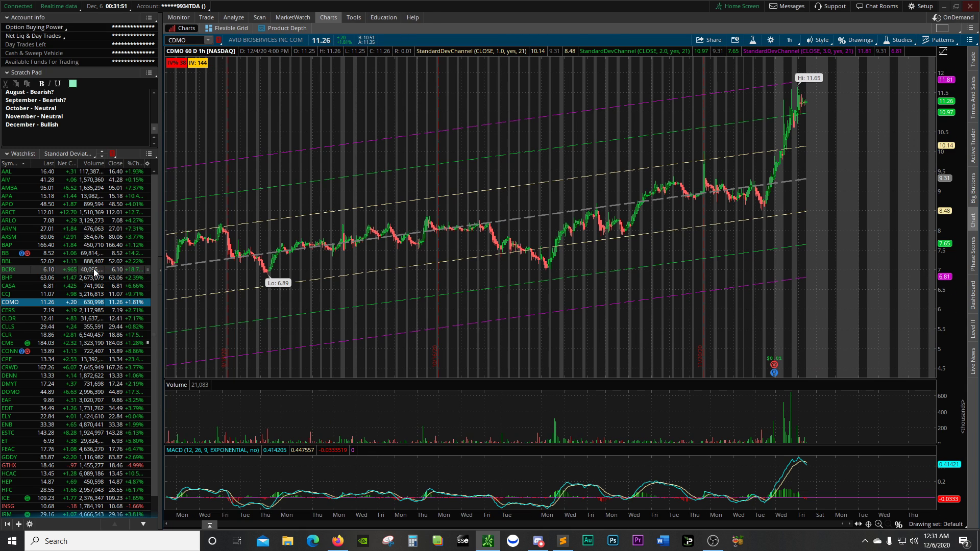
pyautogui.press('Down')
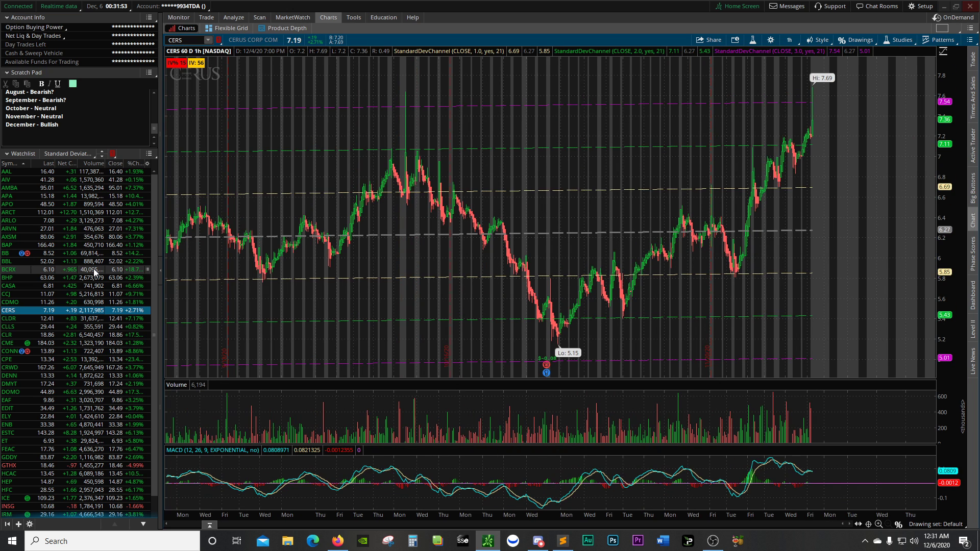
pyautogui.press('Down')
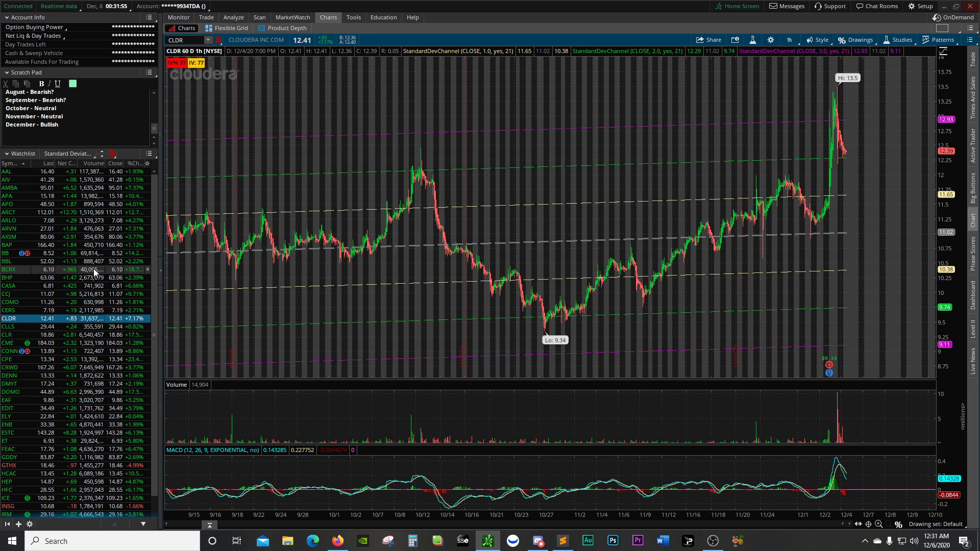
pyautogui.press('Down')
pyautogui.press('Down')
pyautogui.press('Down')
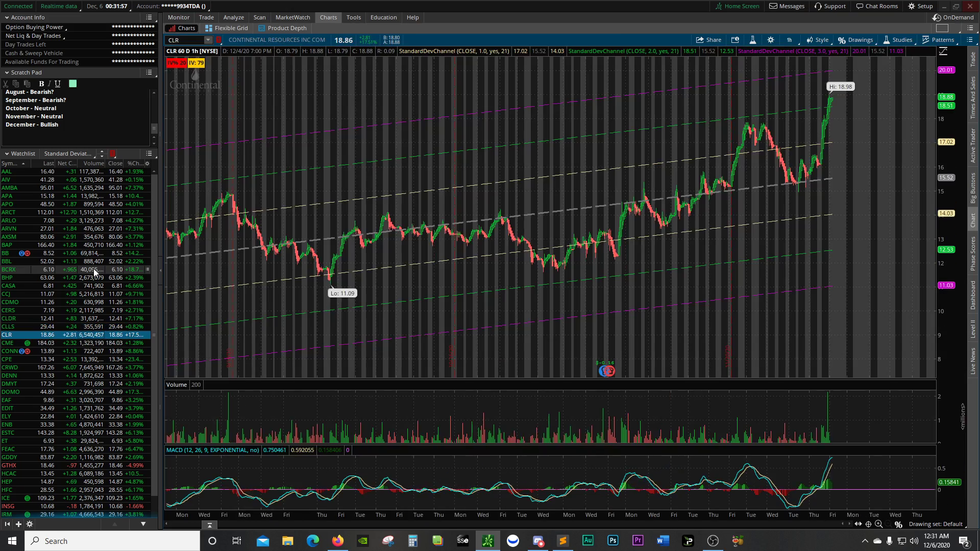
pyautogui.press('Down')
pyautogui.press('Down')
pyautogui.press('Down')
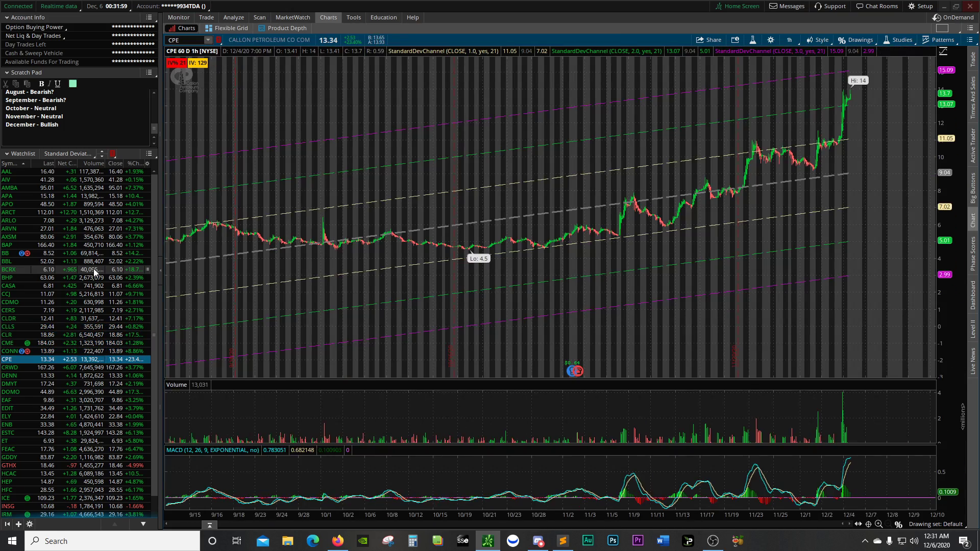
pyautogui.press('Down')
pyautogui.press('Down')
pyautogui.press('Down')
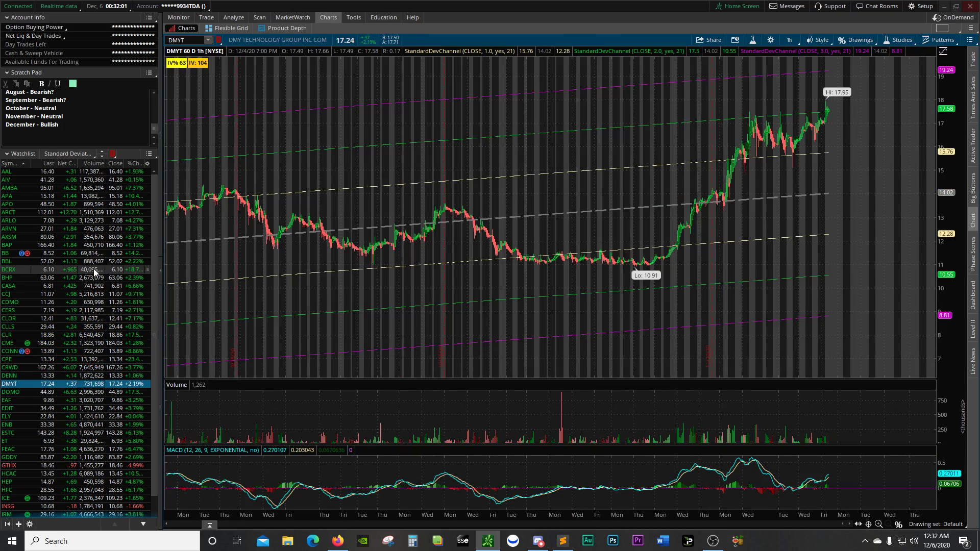
pyautogui.press('Down')
pyautogui.press('Down')
pyautogui.press('Down')
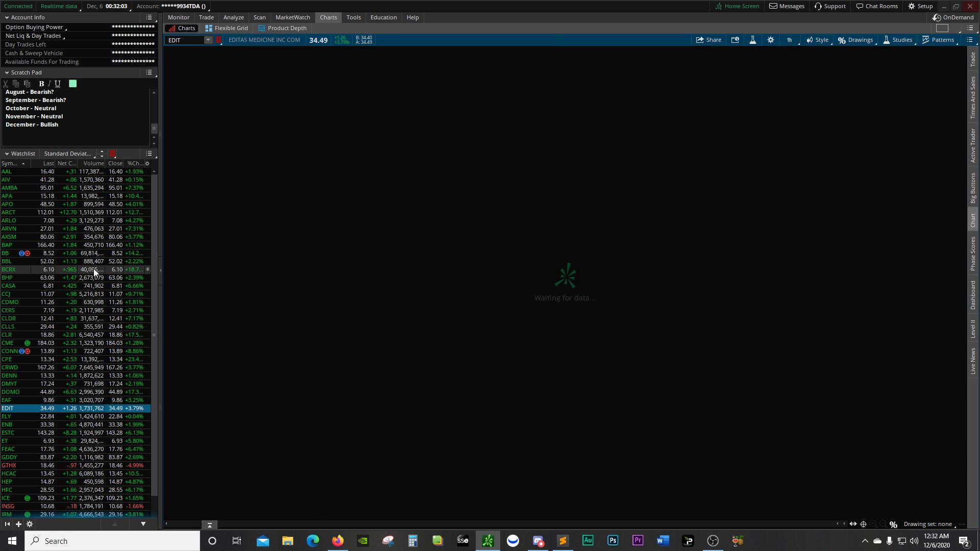